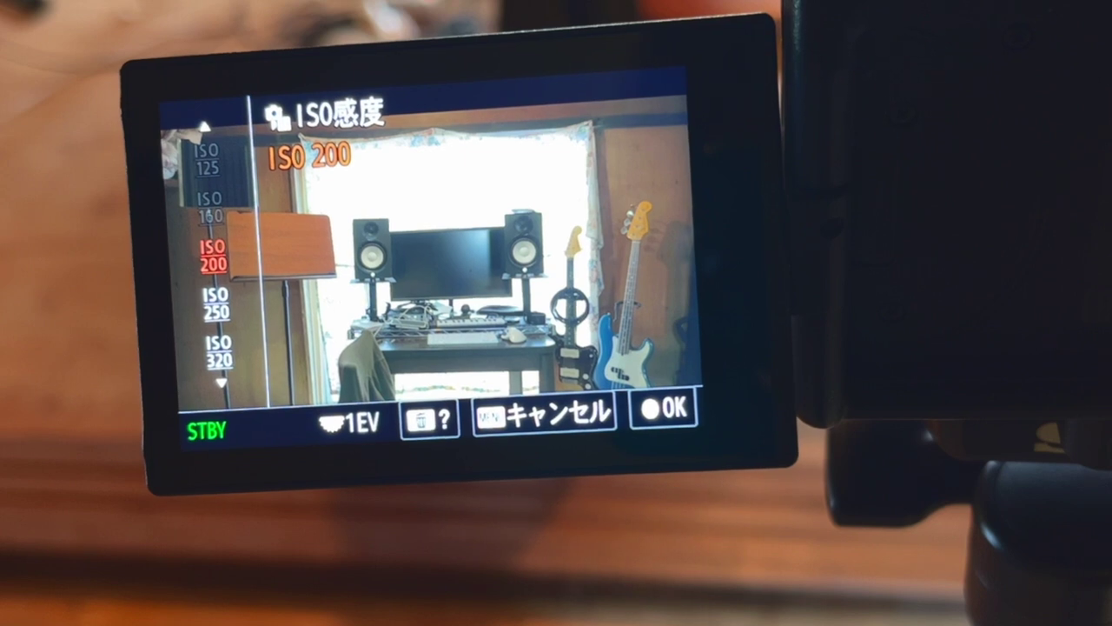
{"action": "scroll", "coordinate": [209, 260], "scroll_direction": "down", "scroll_amount": 4}
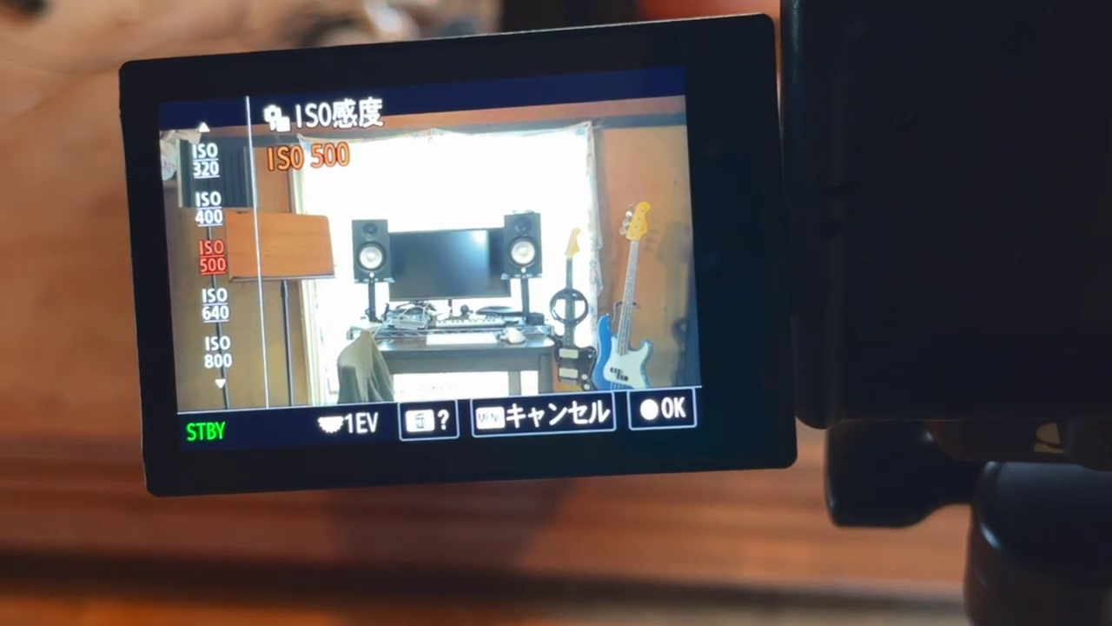
{"action": "scroll", "coordinate": [209, 261], "scroll_direction": "up", "scroll_amount": 3}
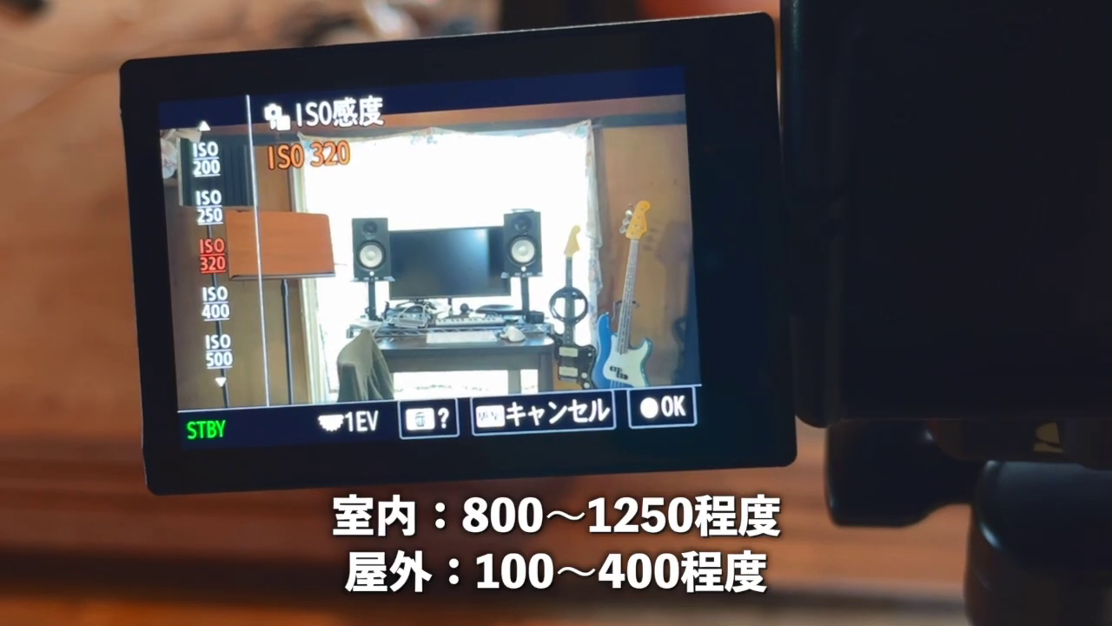
{"action": "scroll", "coordinate": [209, 260], "scroll_direction": "down", "scroll_amount": 2}
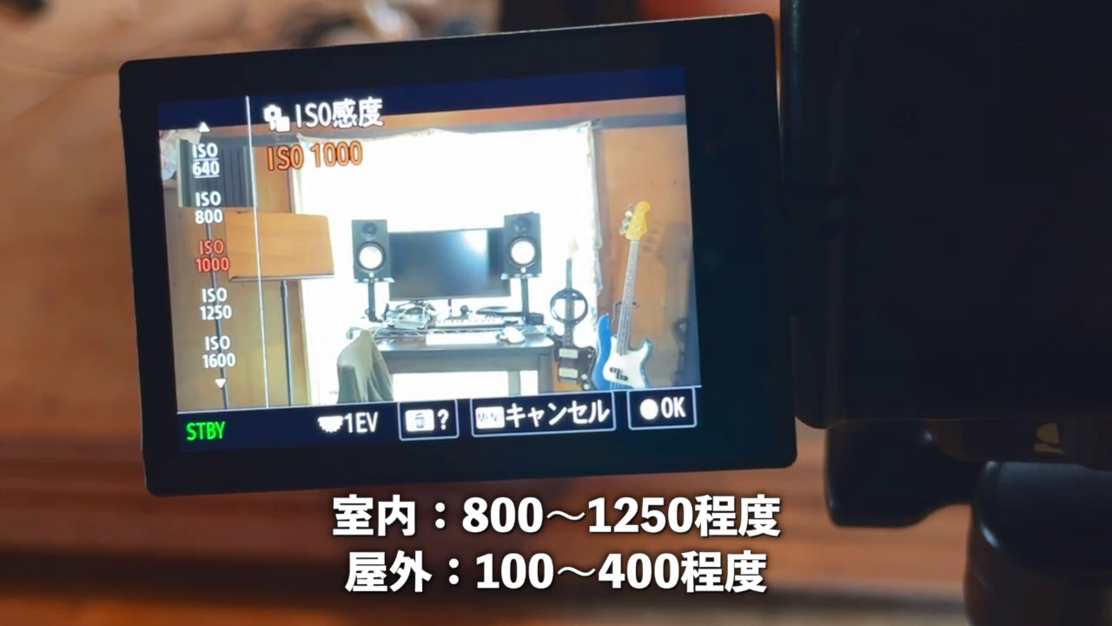
{"action": "scroll", "coordinate": [209, 261], "scroll_direction": "down", "scroll_amount": 1}
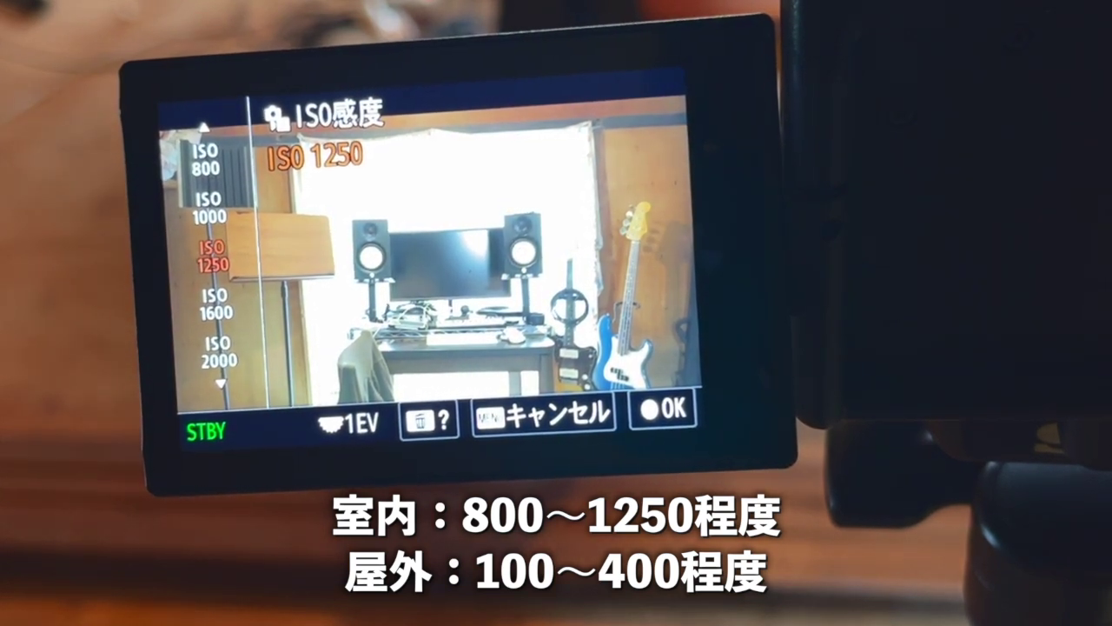
{"action": "scroll", "coordinate": [209, 260], "scroll_direction": "down", "scroll_amount": 2}
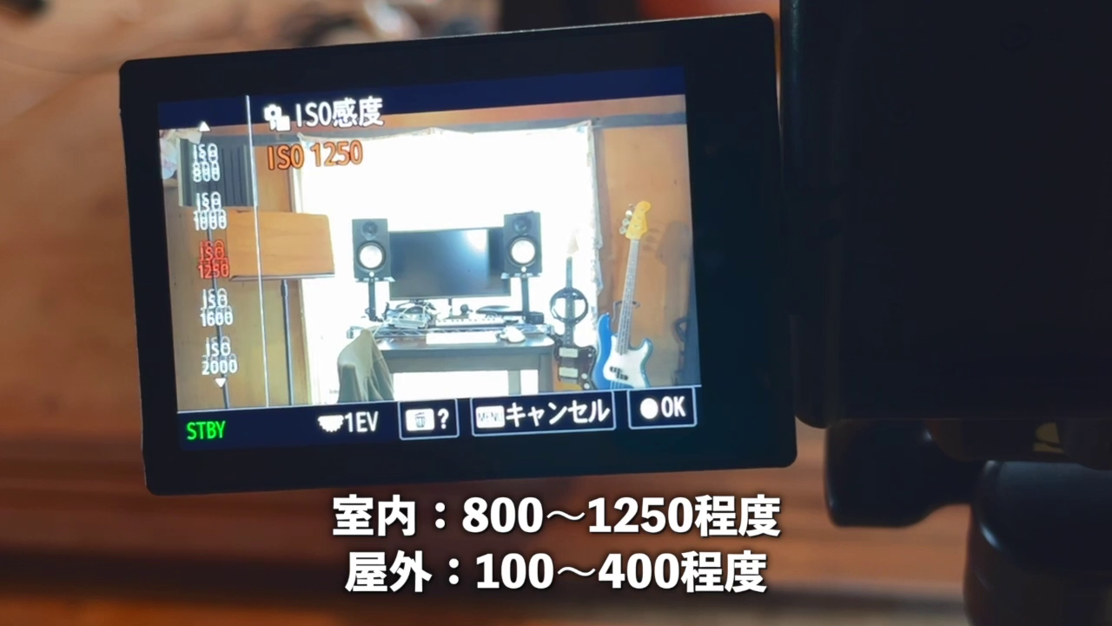
{"action": "scroll", "coordinate": [209, 261], "scroll_direction": "up", "scroll_amount": 4}
{"action": "scroll", "coordinate": [209, 260], "scroll_direction": "up", "scroll_amount": 4}
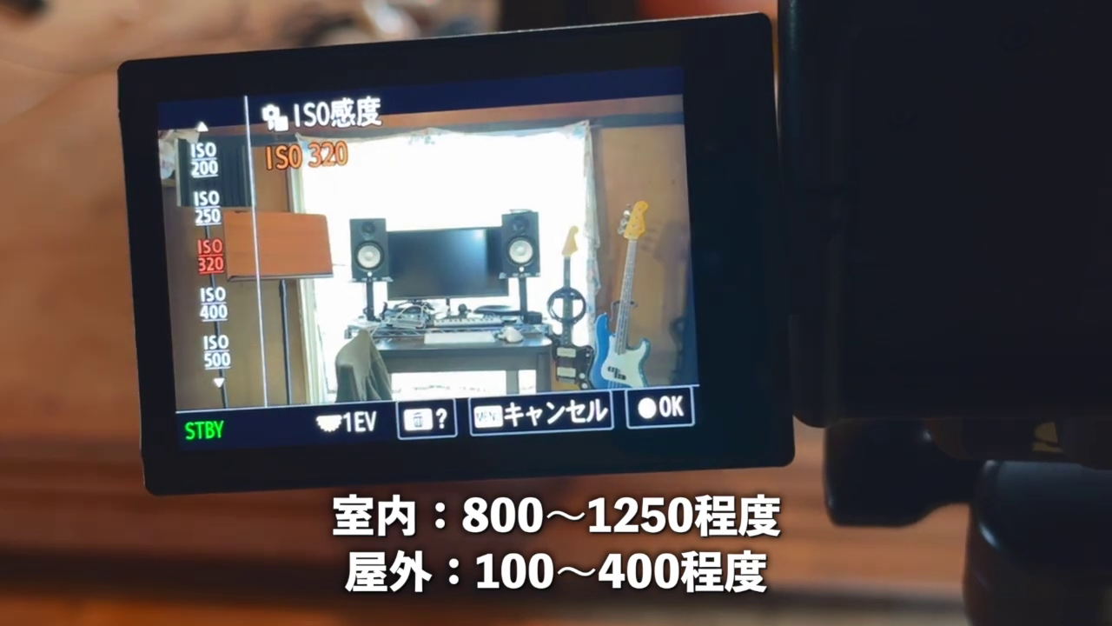
{"action": "scroll", "coordinate": [208, 261], "scroll_direction": "down", "scroll_amount": 1}
{"action": "scroll", "coordinate": [209, 261], "scroll_direction": "up", "scroll_amount": 1}
{"action": "scroll", "coordinate": [208, 261], "scroll_direction": "down", "scroll_amount": 4}
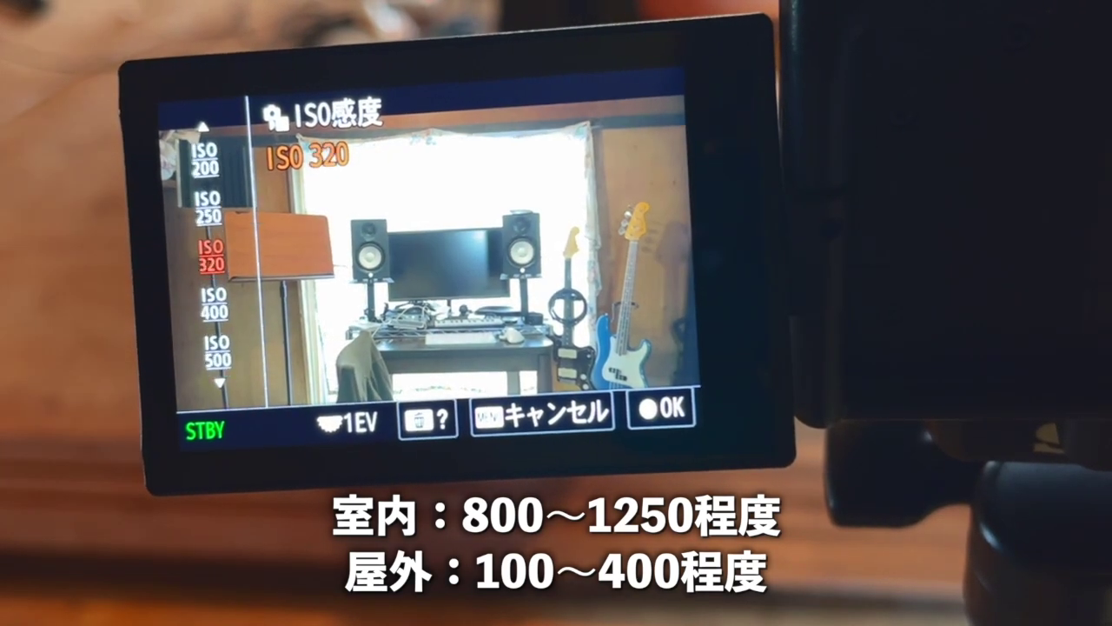
{"action": "scroll", "coordinate": [208, 260], "scroll_direction": "up", "scroll_amount": 3}
{"action": "key", "text": "Return"}
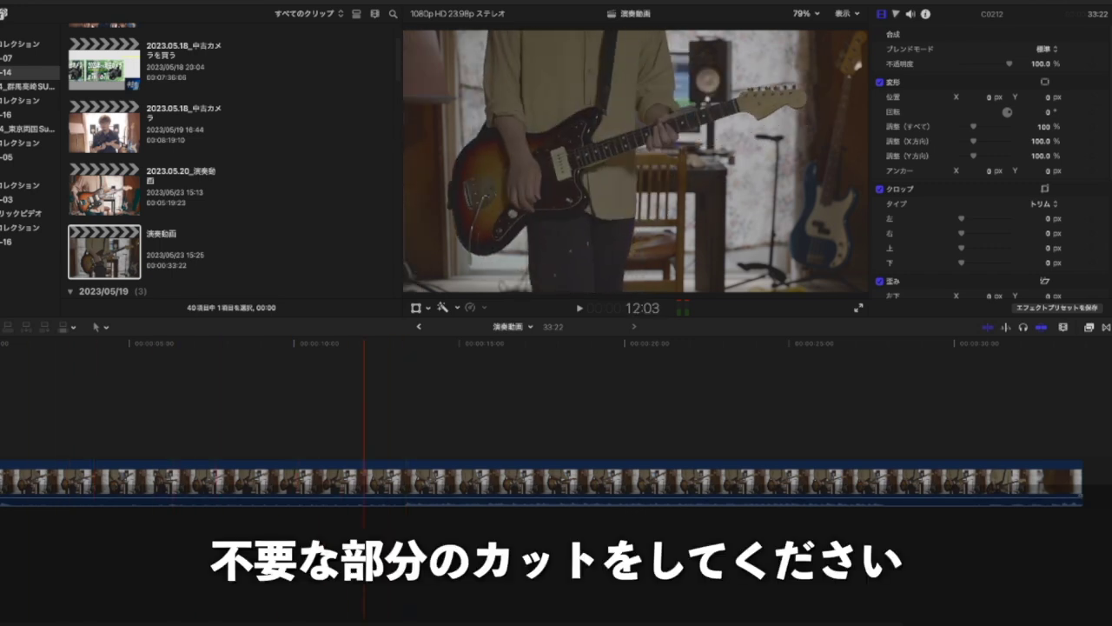
Split the guitar clip at 13:07 in the timeline and cut off the unneeded part before it
{"action": "left_click", "coordinate": [468, 482]}
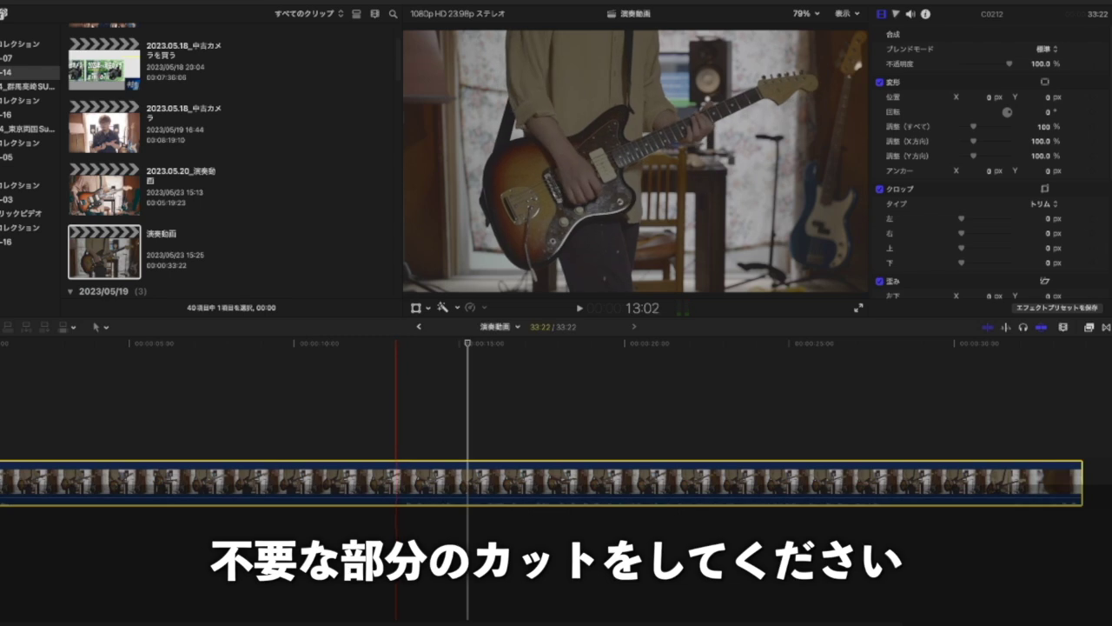
{"action": "left_click", "coordinate": [401, 482]}
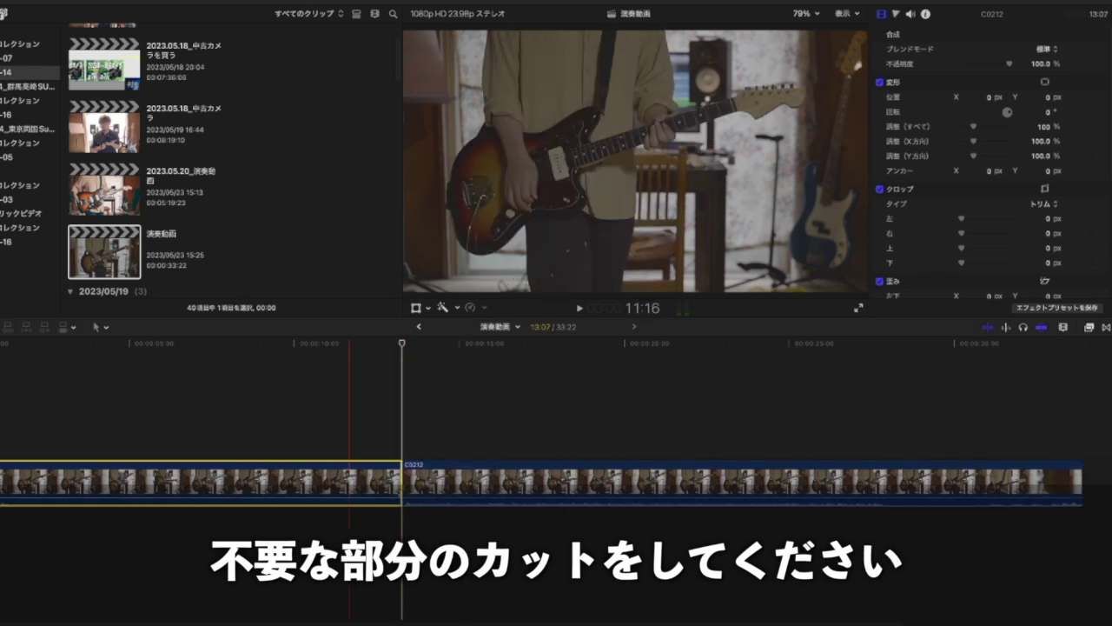
{"action": "key", "text": "alt+bracketleft"}
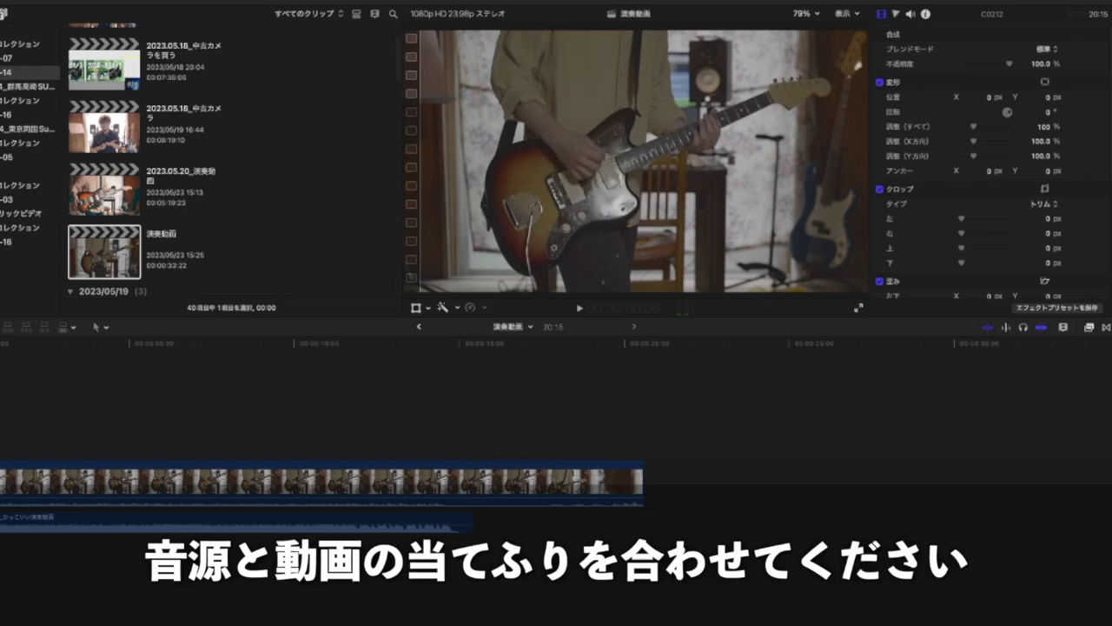
Shift the audio track slightly at the start of the timeline to match the guitar performance, and play back the sync
{"action": "key", "text": "shift+z"}
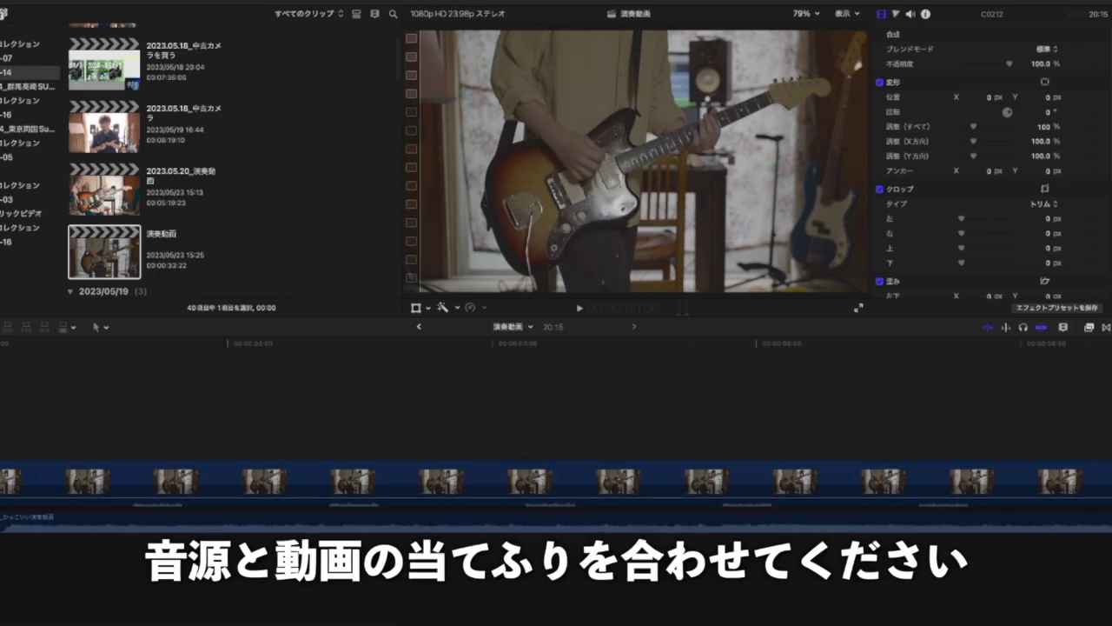
{"action": "left_click", "coordinate": [2, 482]}
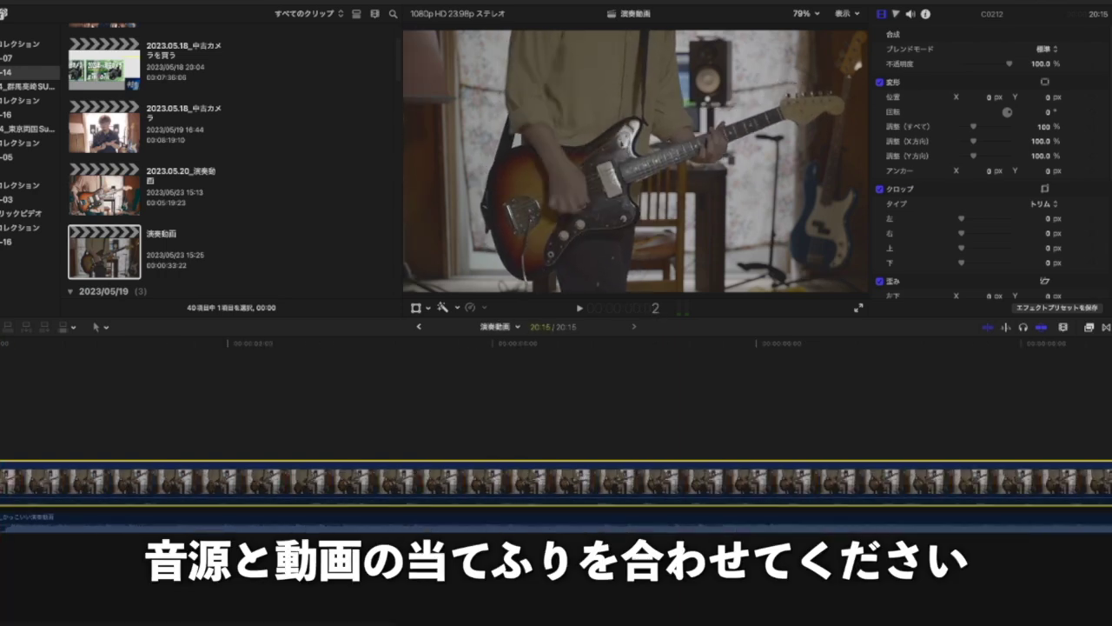
{"action": "left_click", "coordinate": [3, 523]}
{"action": "left_click_drag", "start_coordinate": [1, 523], "coordinate": [10, 524]}
{"action": "left_click", "coordinate": [11, 523]}
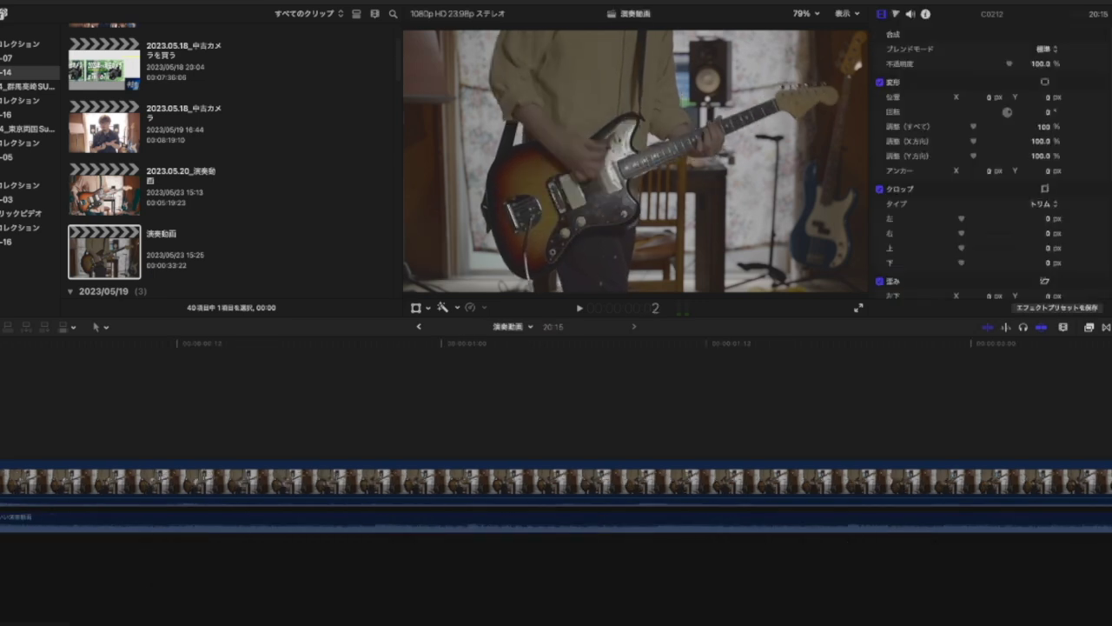
{"action": "key", "text": "space"}
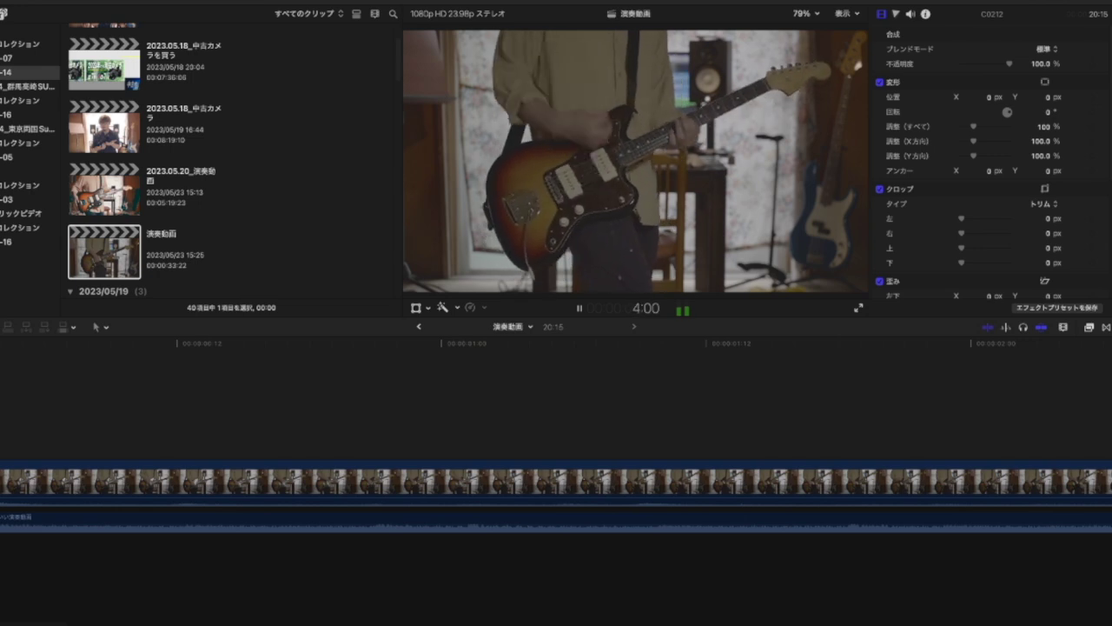
{"action": "key", "text": "space"}
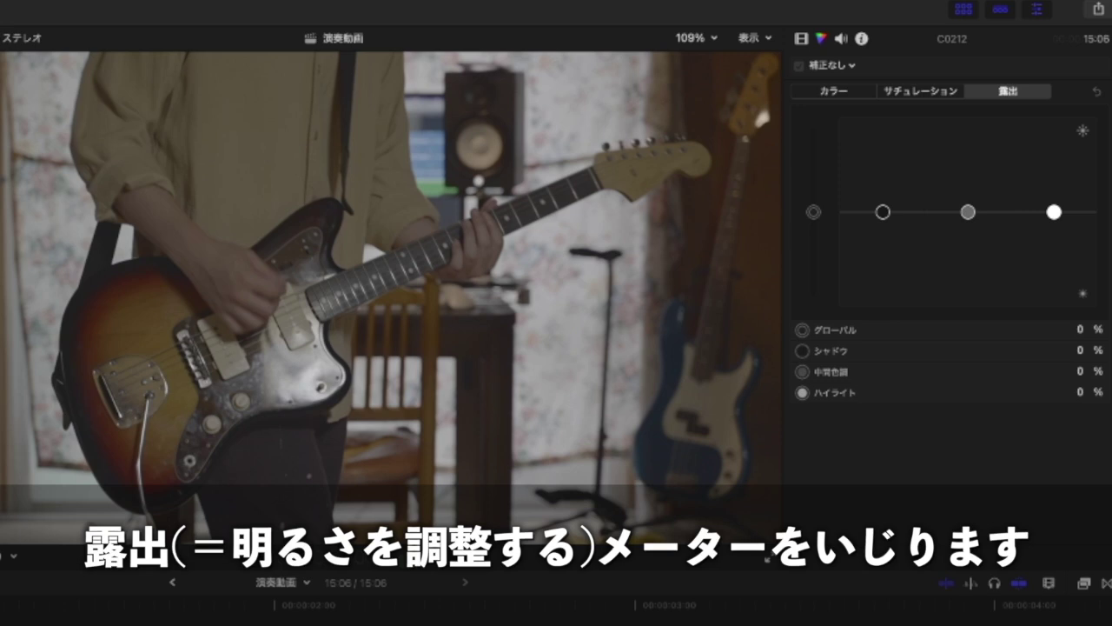
Set the clip's exposure on the color board to -20% for shadows and 51% for highlights
{"action": "mouse_move", "coordinate": [883, 211]}
{"action": "left_mouse_down"}
{"action": "mouse_move", "coordinate": [882, 303]}
{"action": "mouse_move", "coordinate": [881, 142]}
{"action": "mouse_move", "coordinate": [883, 230]}
{"action": "mouse_move", "coordinate": [883, 211]}
{"action": "left_mouse_up"}
{"action": "mouse_move", "coordinate": [968, 211]}
{"action": "left_mouse_down"}
{"action": "mouse_move", "coordinate": [968, 225]}
{"action": "mouse_move", "coordinate": [968, 212]}
{"action": "left_mouse_up"}
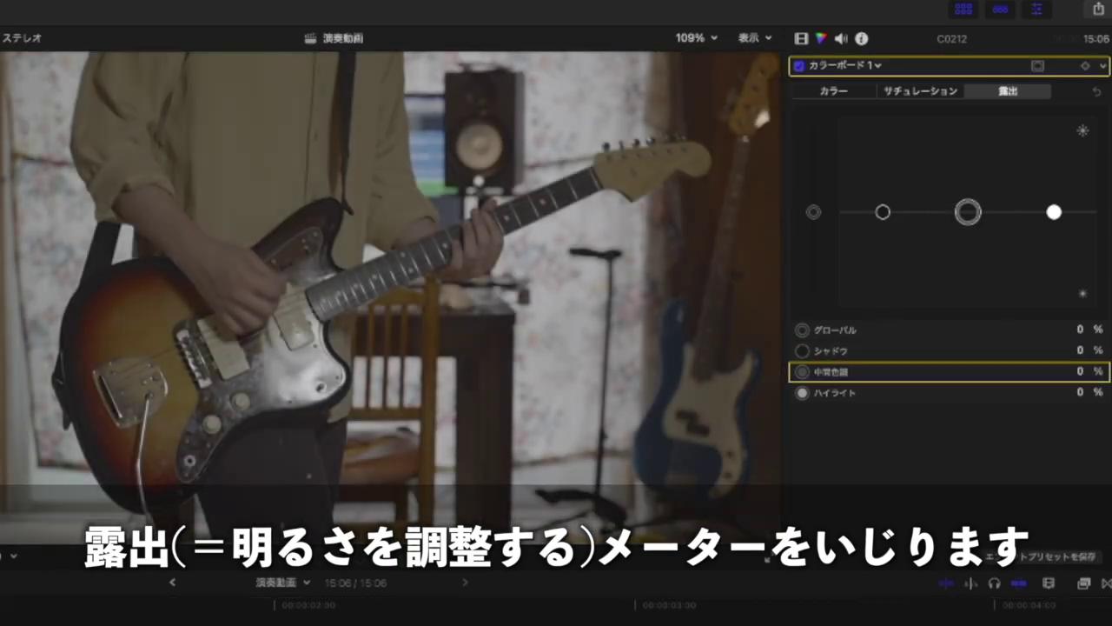
{"action": "mouse_move", "coordinate": [1054, 211]}
{"action": "left_mouse_down"}
{"action": "mouse_move", "coordinate": [1053, 157]}
{"action": "mouse_move", "coordinate": [1054, 211]}
{"action": "left_mouse_up"}
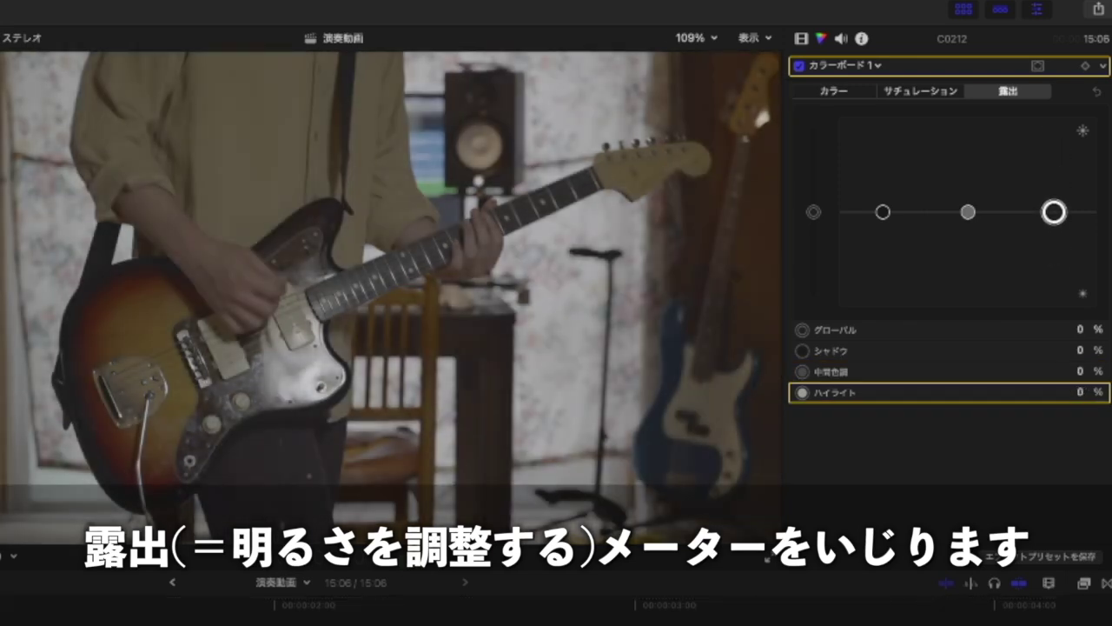
{"action": "left_click", "coordinate": [883, 211]}
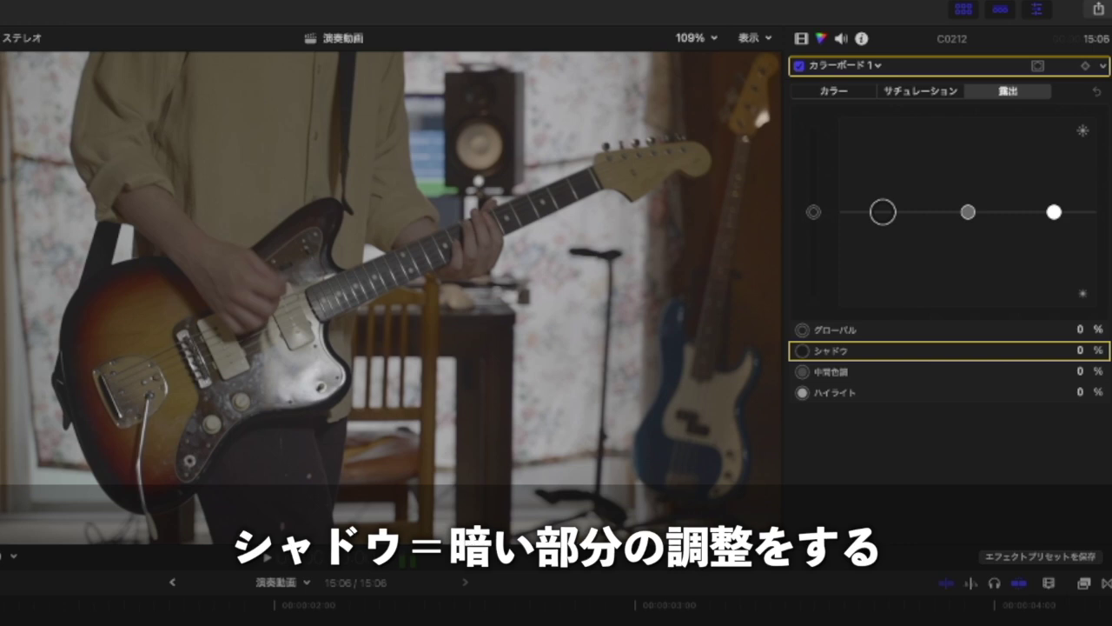
{"action": "mouse_move", "coordinate": [883, 212]}
{"action": "left_mouse_down"}
{"action": "mouse_move", "coordinate": [883, 195]}
{"action": "mouse_move", "coordinate": [883, 231]}
{"action": "left_mouse_up"}
{"action": "left_click", "coordinate": [1054, 212]}
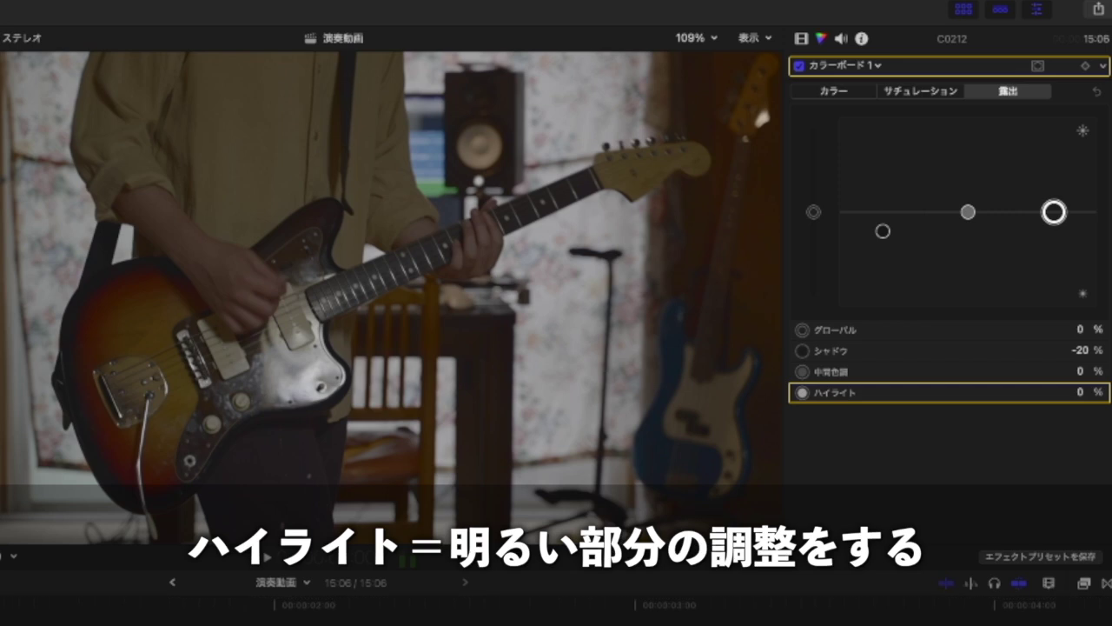
{"action": "left_click_drag", "start_coordinate": [1055, 211], "coordinate": [1054, 163]}
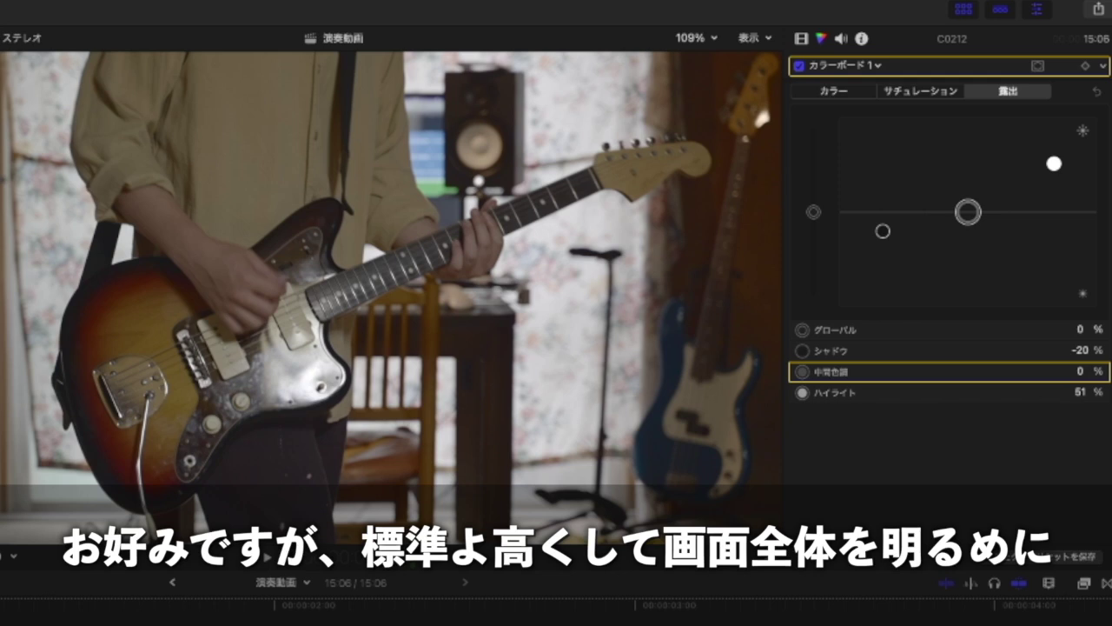
Fine-tune the exposure to 19% midtones and 47% highlights, and switch the color board correction back on
{"action": "left_click_drag", "start_coordinate": [968, 212], "coordinate": [968, 211]}
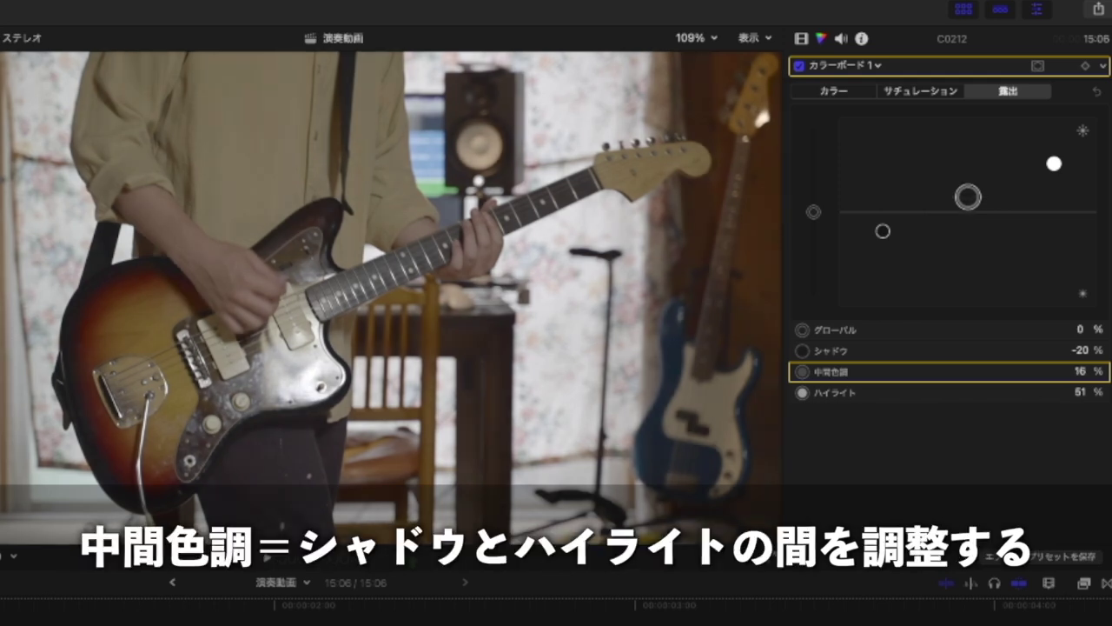
{"action": "mouse_move", "coordinate": [968, 211]}
{"action": "left_mouse_down"}
{"action": "mouse_move", "coordinate": [968, 225]}
{"action": "mouse_move", "coordinate": [968, 183]}
{"action": "mouse_move", "coordinate": [969, 222]}
{"action": "left_mouse_up"}
{"action": "left_click_drag", "start_coordinate": [968, 210], "coordinate": [968, 188]}
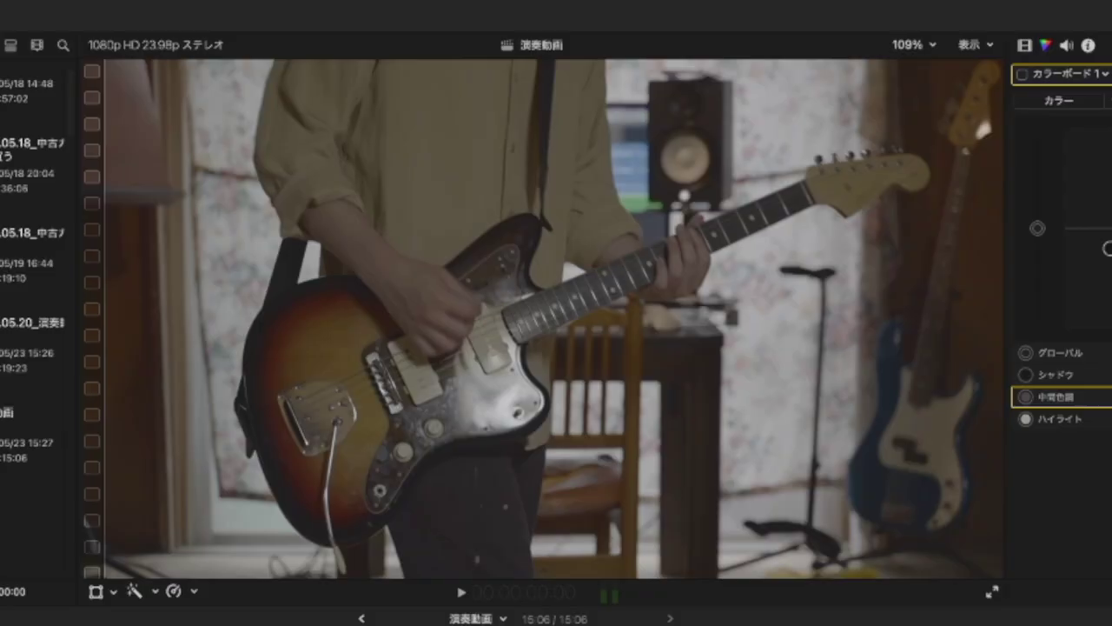
{"action": "left_click", "coordinate": [1022, 75]}
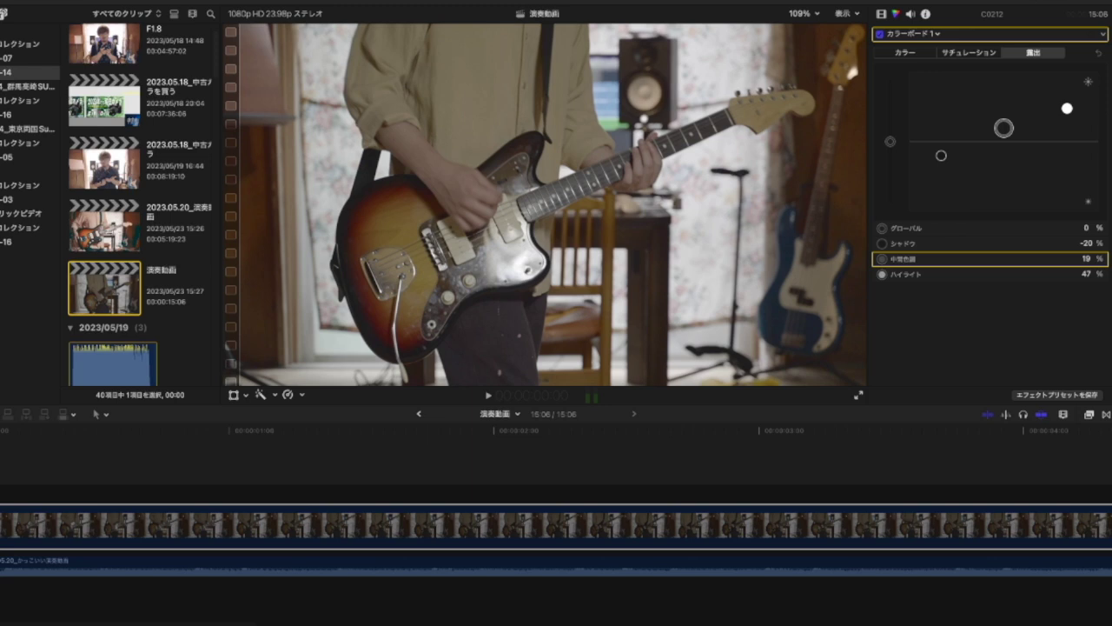
{"action": "key", "text": "space"}
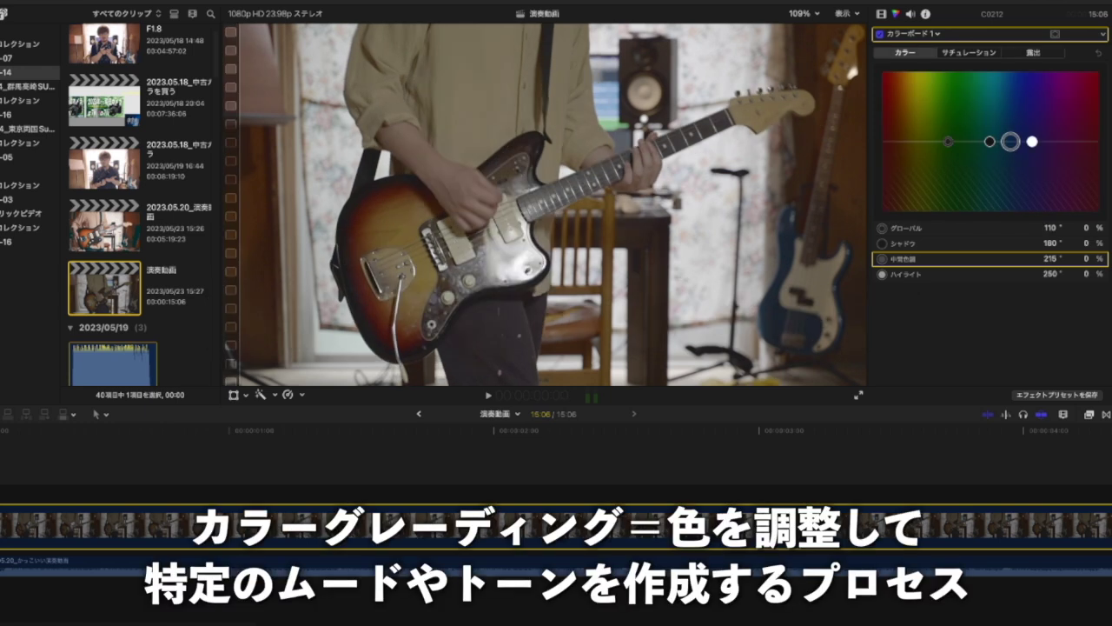
Try shifting the clip's global color on the color board, and undo the change
{"action": "left_click_drag", "start_coordinate": [948, 141], "coordinate": [1014, 124]}
{"action": "key", "text": "super+z"}
{"action": "key", "text": "super+z"}
{"action": "key", "text": "Delete"}
{"action": "left_click", "coordinate": [1033, 142]}
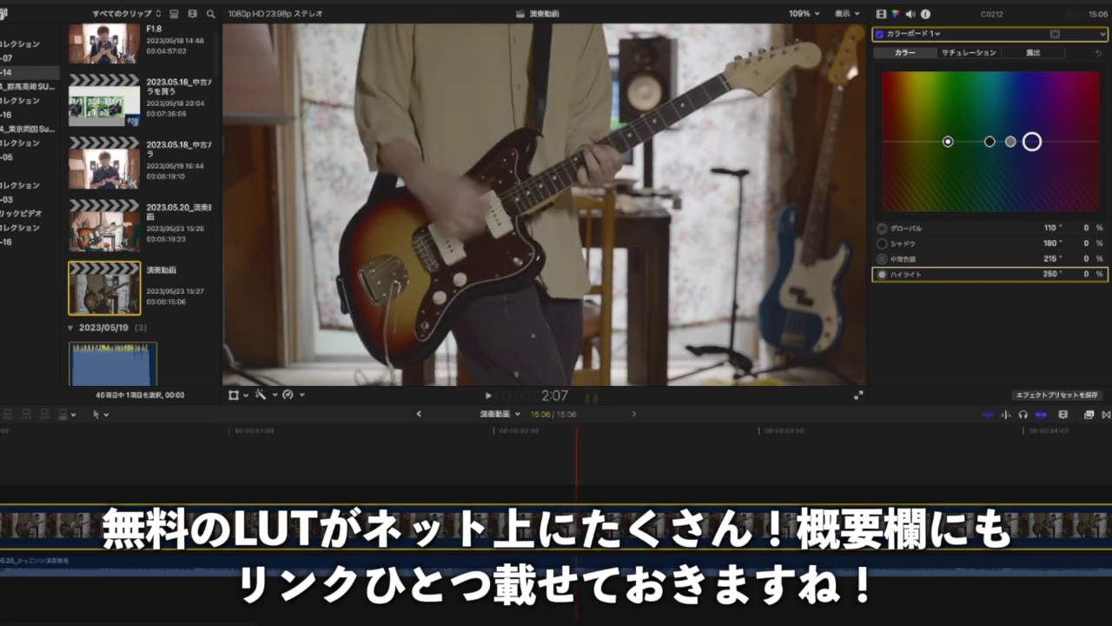
Apply the Custom LUT effect with the Byers 11 LUT to the guitar clip, and compare the picture with and without it
{"action": "key", "text": "super+5"}
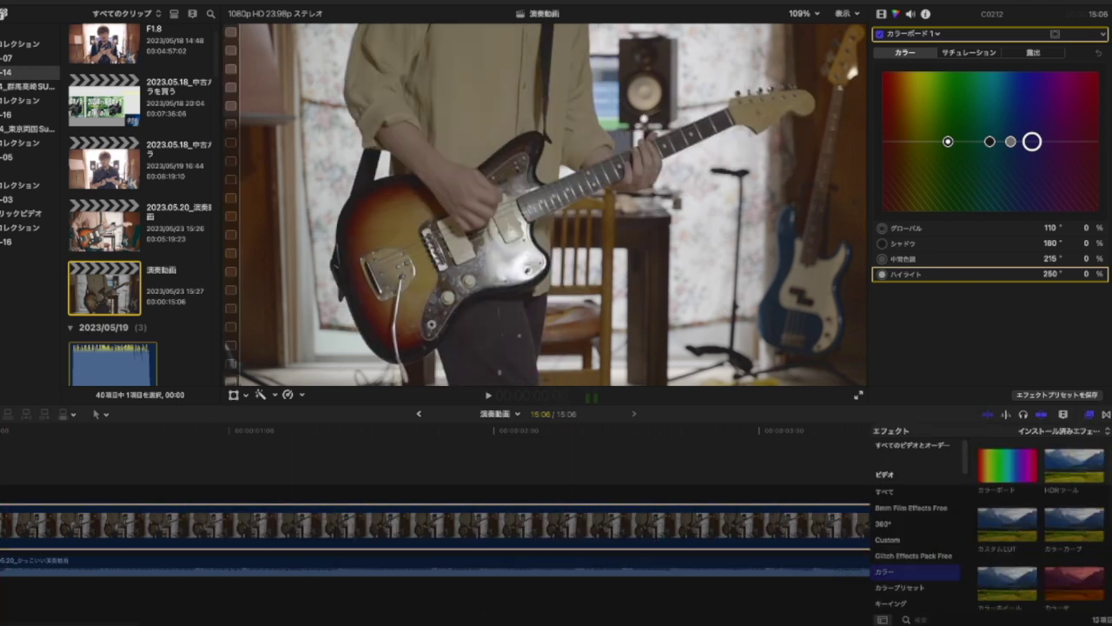
{"action": "double_click", "coordinate": [1007, 525]}
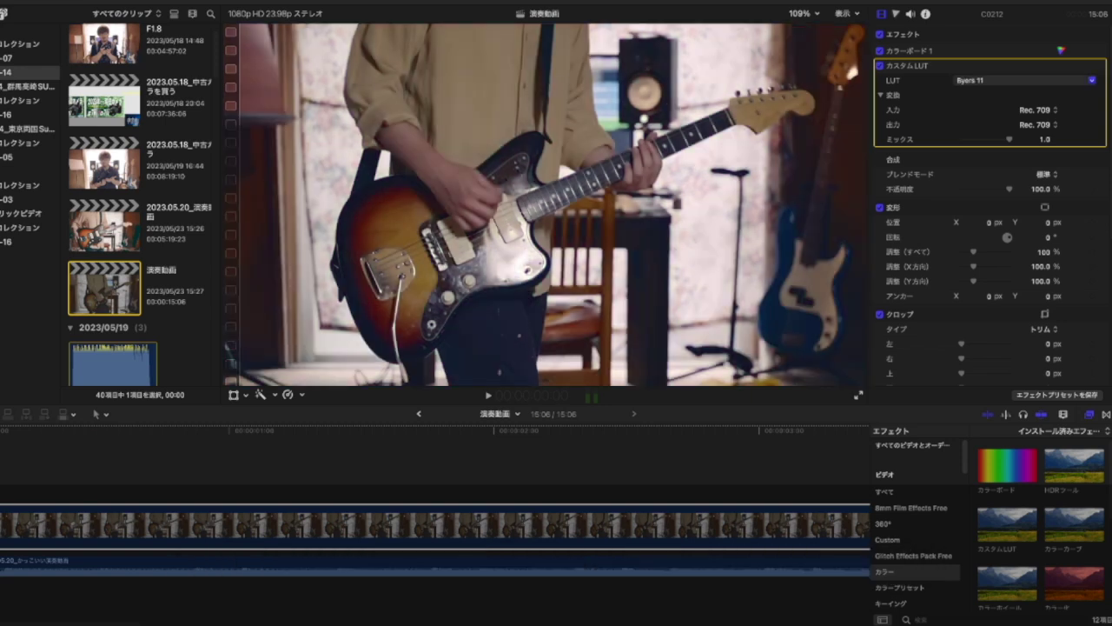
{"action": "key", "text": "space"}
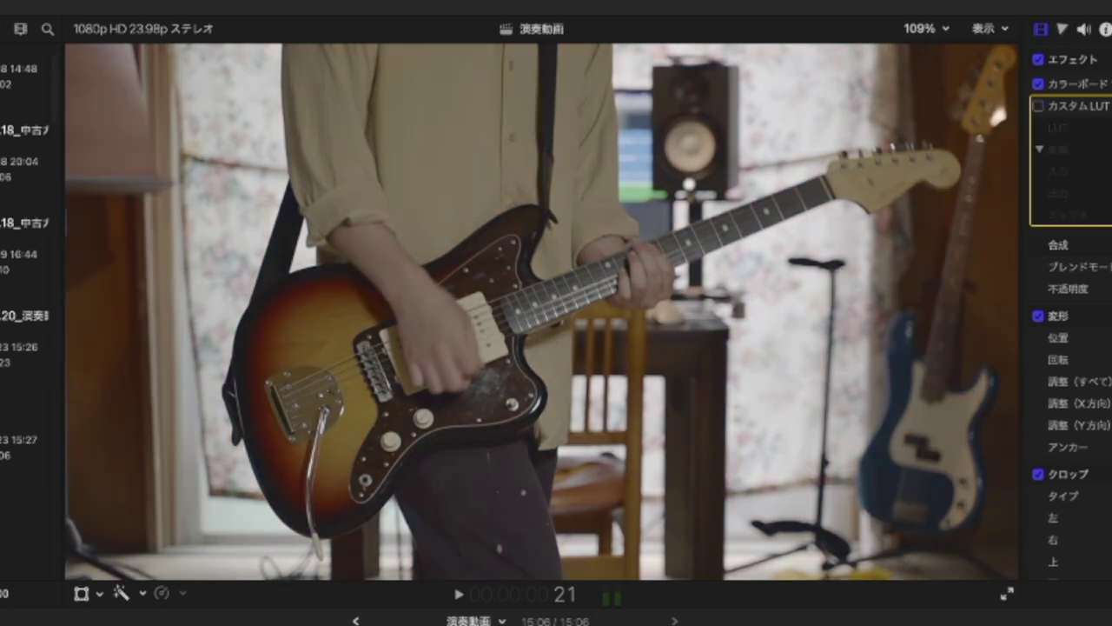
{"action": "left_click", "coordinate": [1038, 106]}
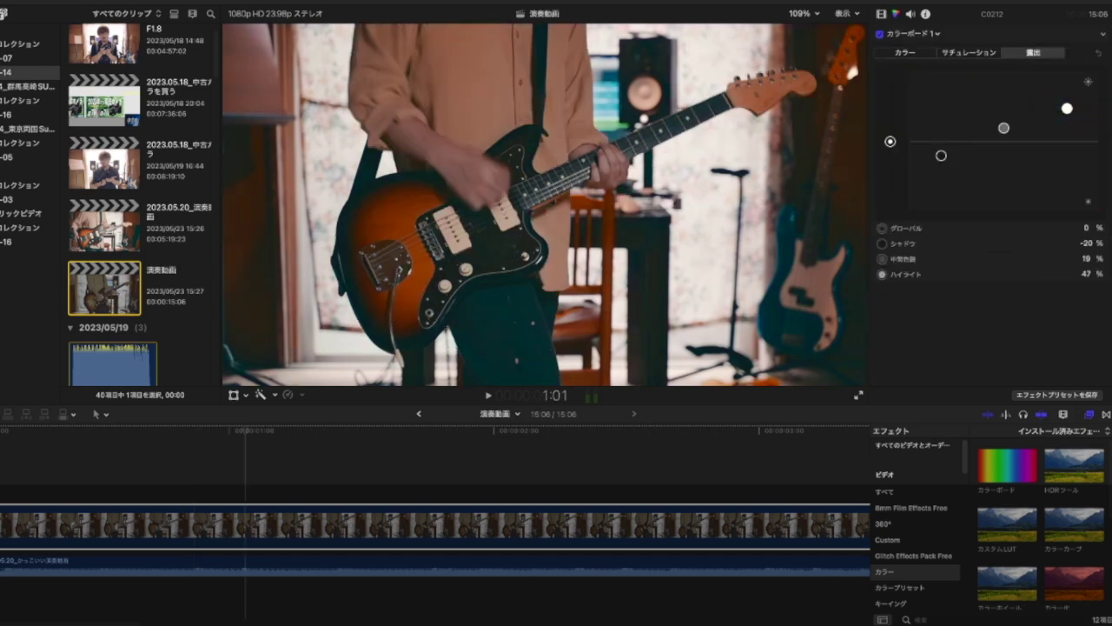
Readjust the clip's exposure to -15% shadows and 34% midtones, and fine-tune the highlights
{"action": "left_click_drag", "start_coordinate": [1004, 128], "coordinate": [1067, 101]}
{"action": "left_click_drag", "start_coordinate": [941, 155], "coordinate": [941, 151]}
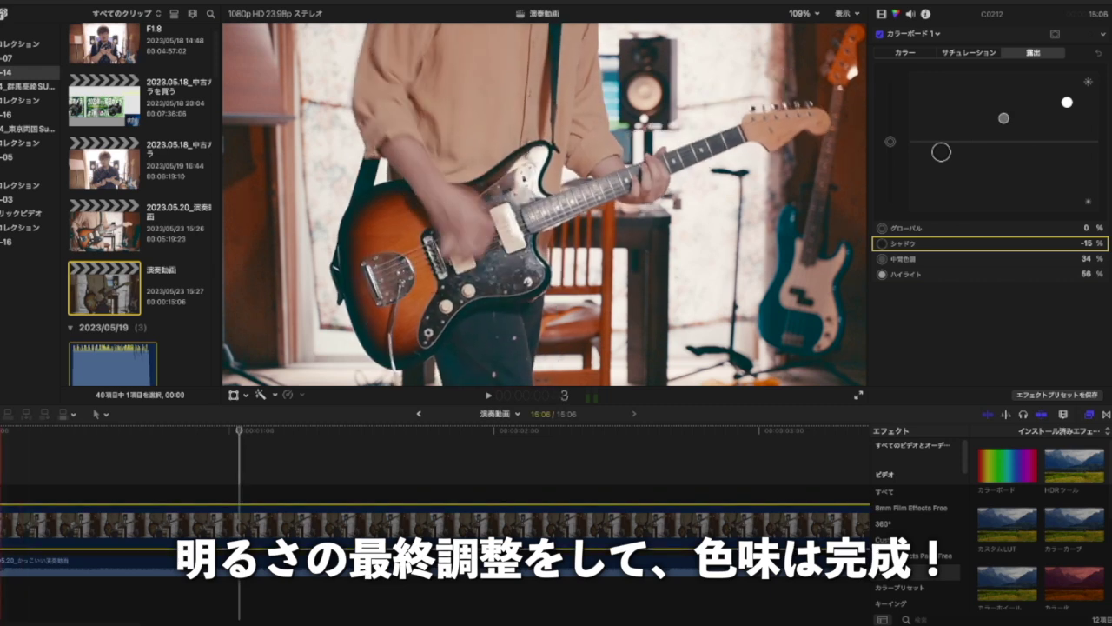
{"action": "left_click_drag", "start_coordinate": [1068, 102], "coordinate": [1068, 109]}
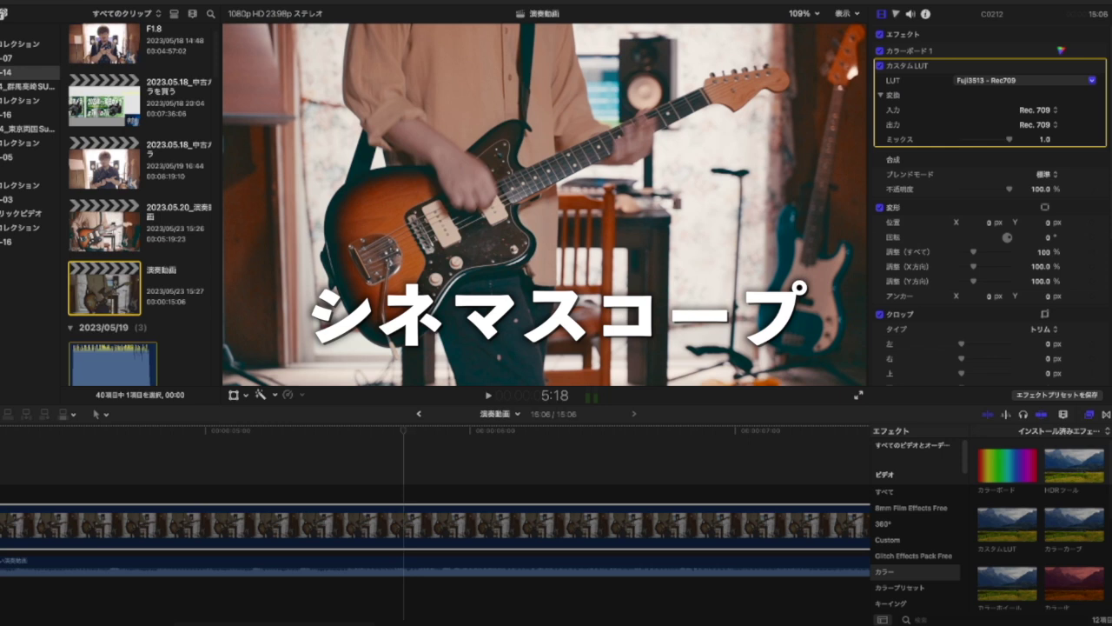
Crop 140 px off both the top and the bottom of the clip for a CinemaScope frame
{"action": "scroll", "coordinate": [991, 204], "scroll_direction": "down", "scroll_amount": 5}
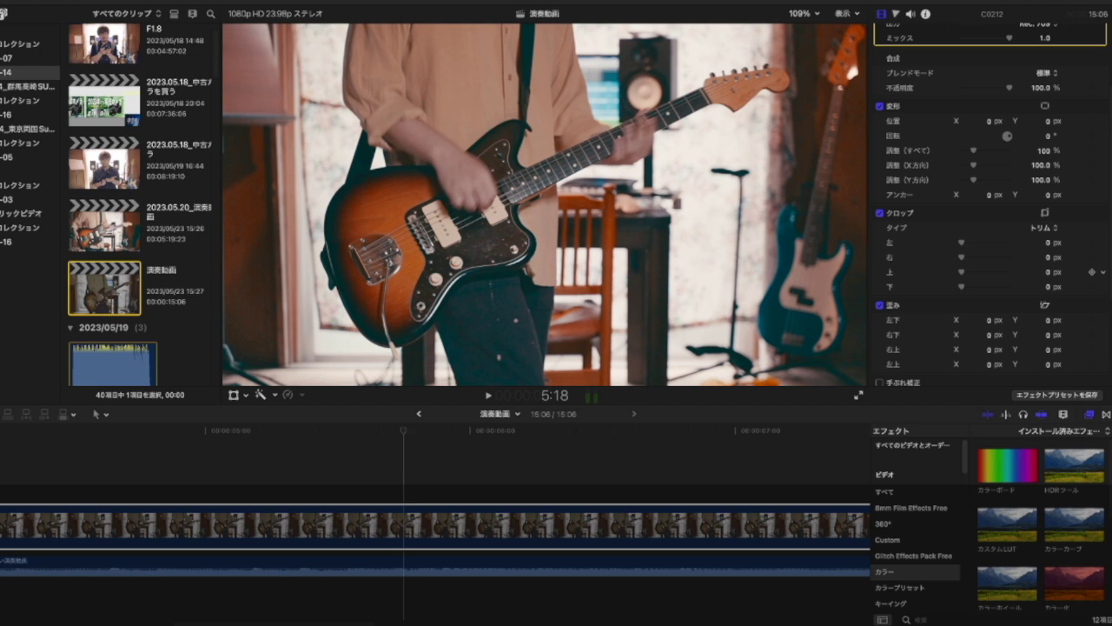
{"action": "left_click", "coordinate": [1048, 272]}
{"action": "type", "text": "140"}
{"action": "key", "text": "Tab"}
{"action": "type", "text": "14"}
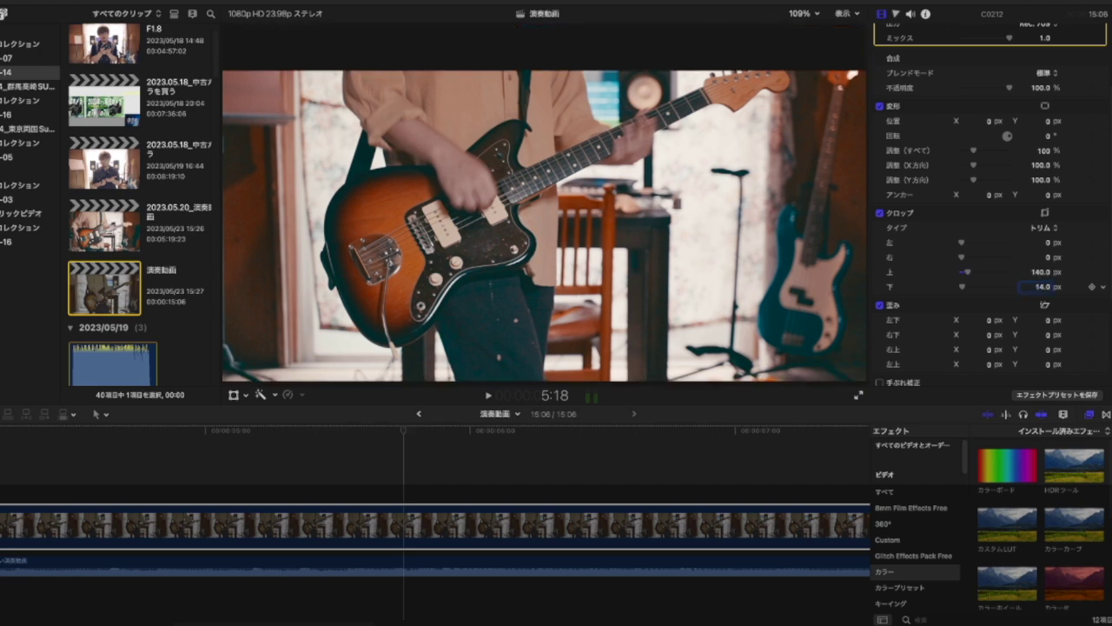
{"action": "type", "text": "0"}
{"action": "key", "text": "Return"}
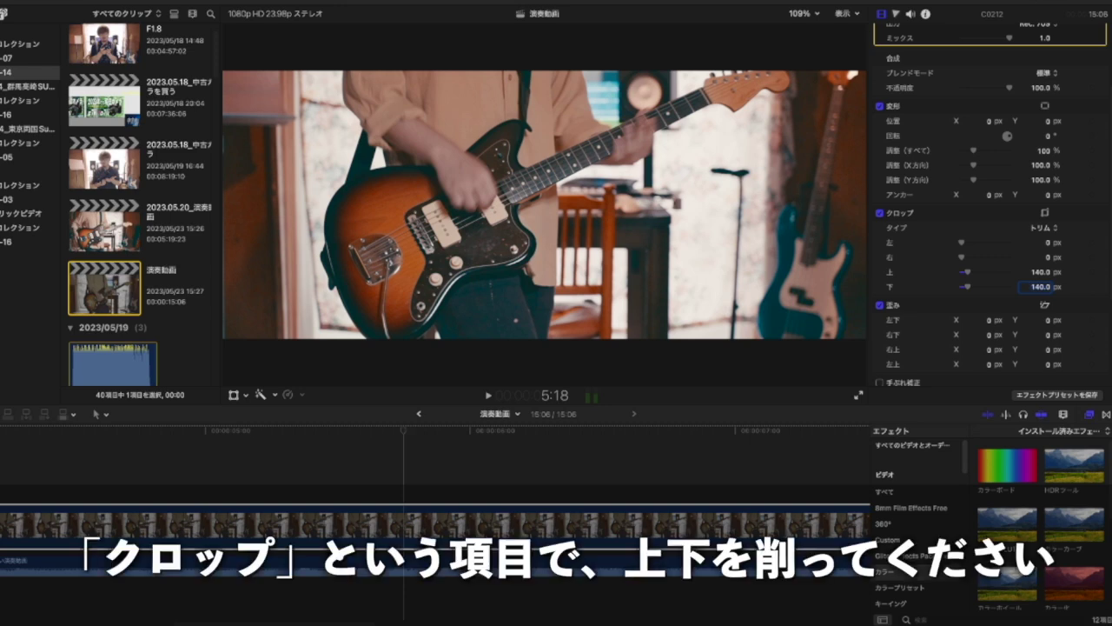
Compare the guitar clip with and without the CinemaScope crop
{"action": "scroll", "coordinate": [377, 521], "scroll_direction": "left", "scroll_amount": 3}
{"action": "scroll", "coordinate": [263, 521], "scroll_direction": "left", "scroll_amount": 10}
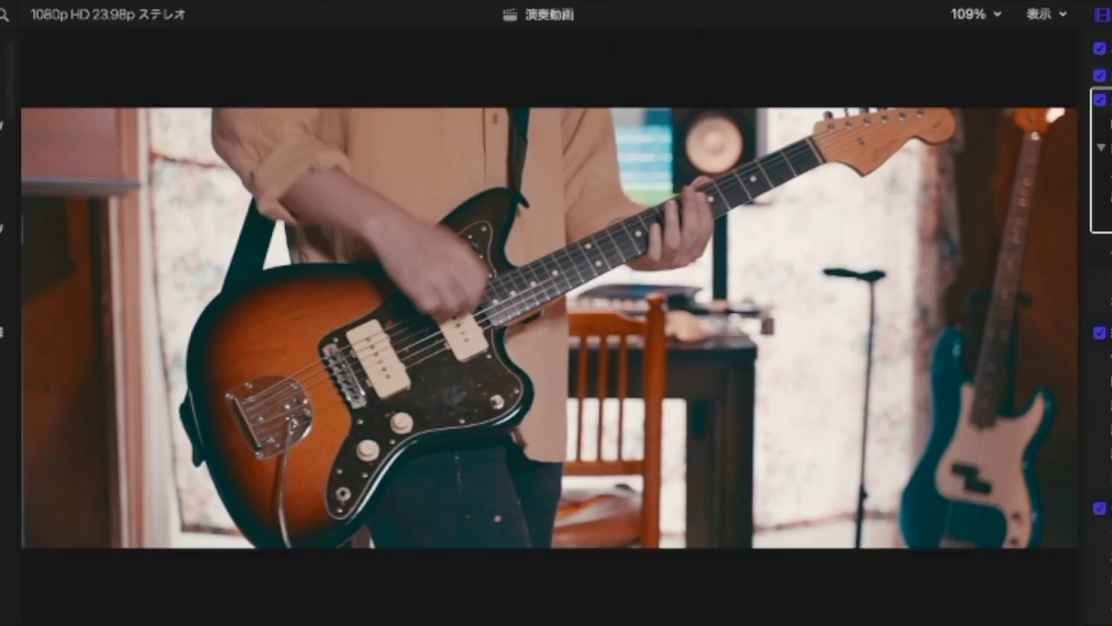
{"action": "left_click", "coordinate": [1100, 508]}
{"action": "left_click", "coordinate": [1099, 508]}
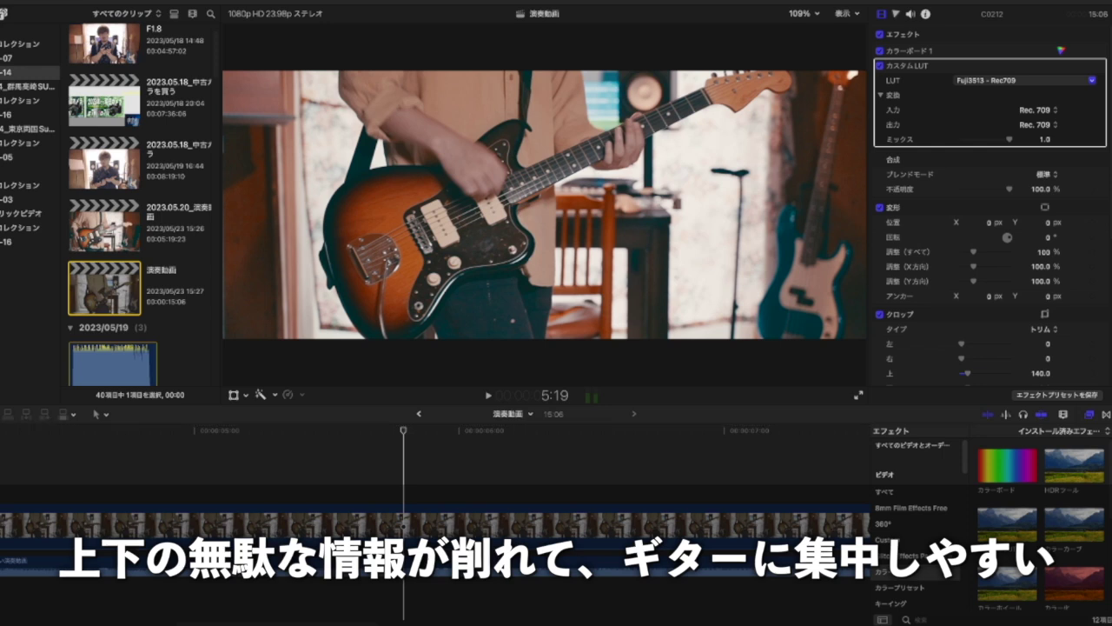
Add a Custom title (カスタム) at the start of the guitar clip and set its font to ヒラギノ明朝 Pr W3
{"action": "scroll", "coordinate": [169, 522], "scroll_direction": "left", "scroll_amount": 3}
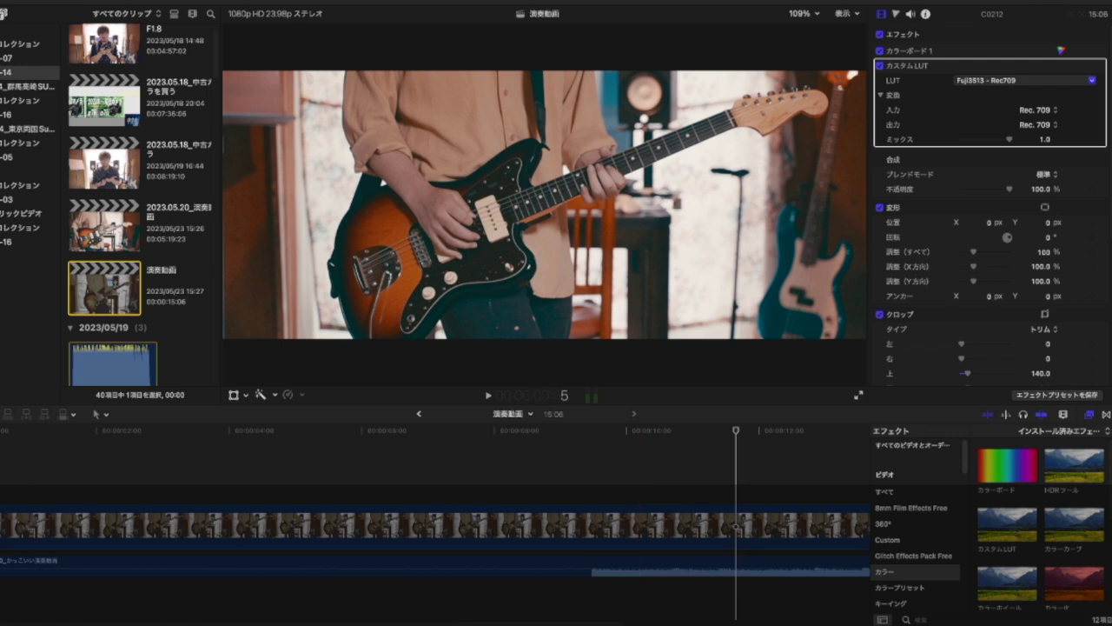
{"action": "key", "text": "Home"}
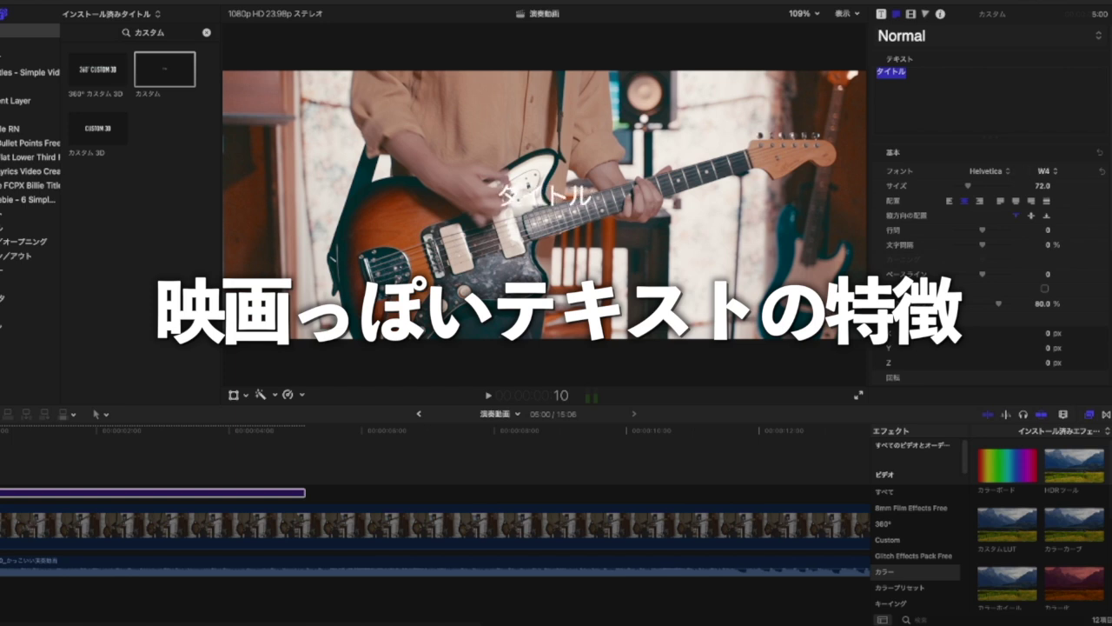
{"action": "left_click", "coordinate": [982, 378]}
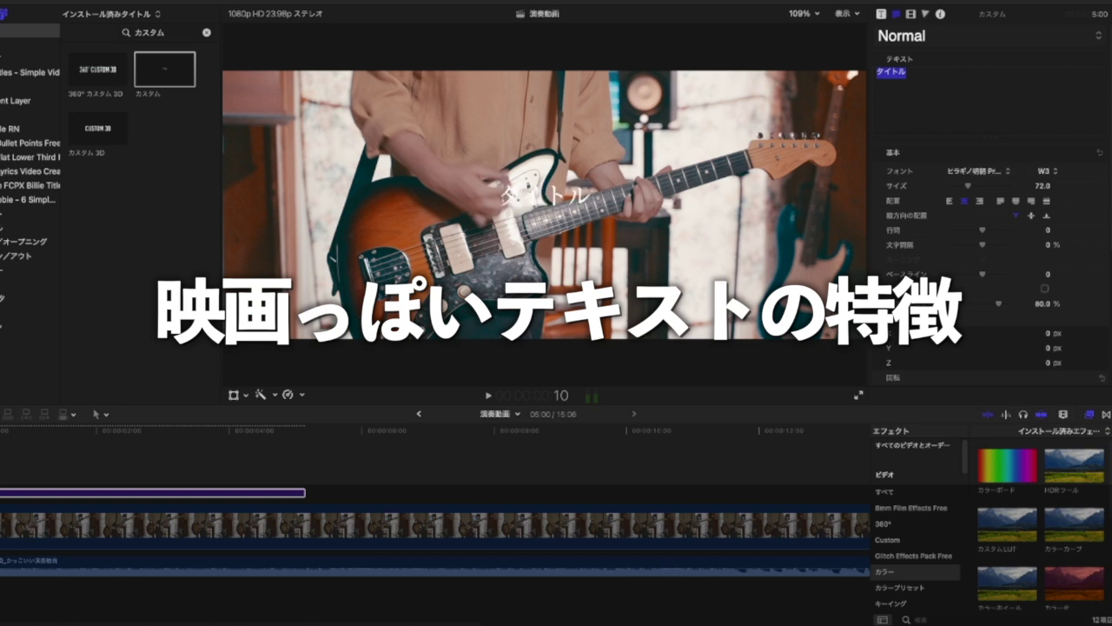
{"action": "left_click", "coordinate": [129, 526]}
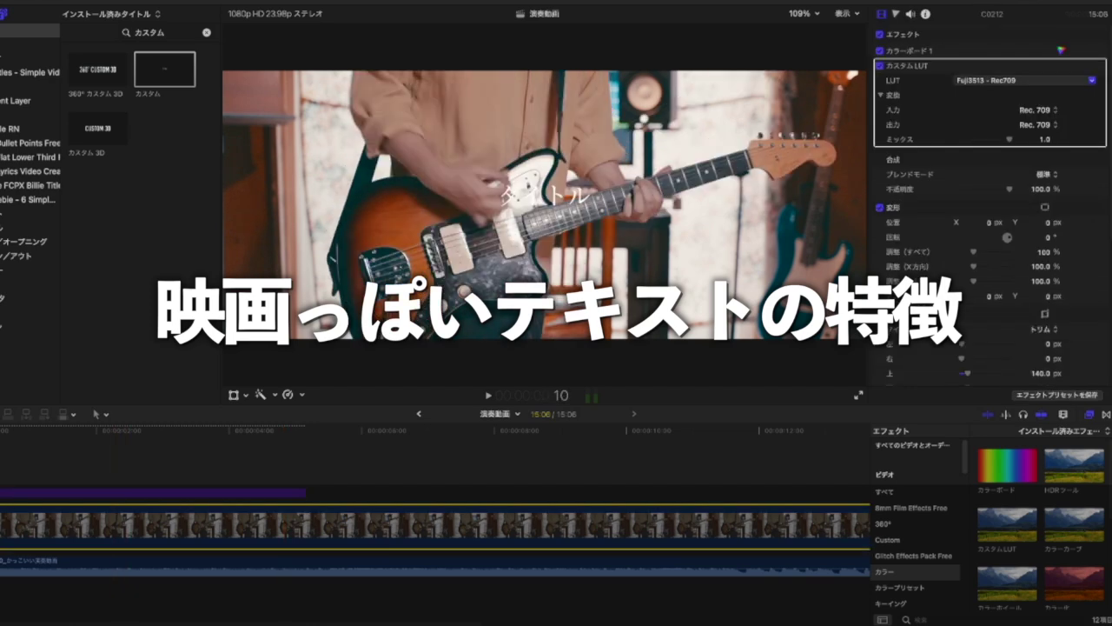
{"action": "left_click", "coordinate": [26, 492]}
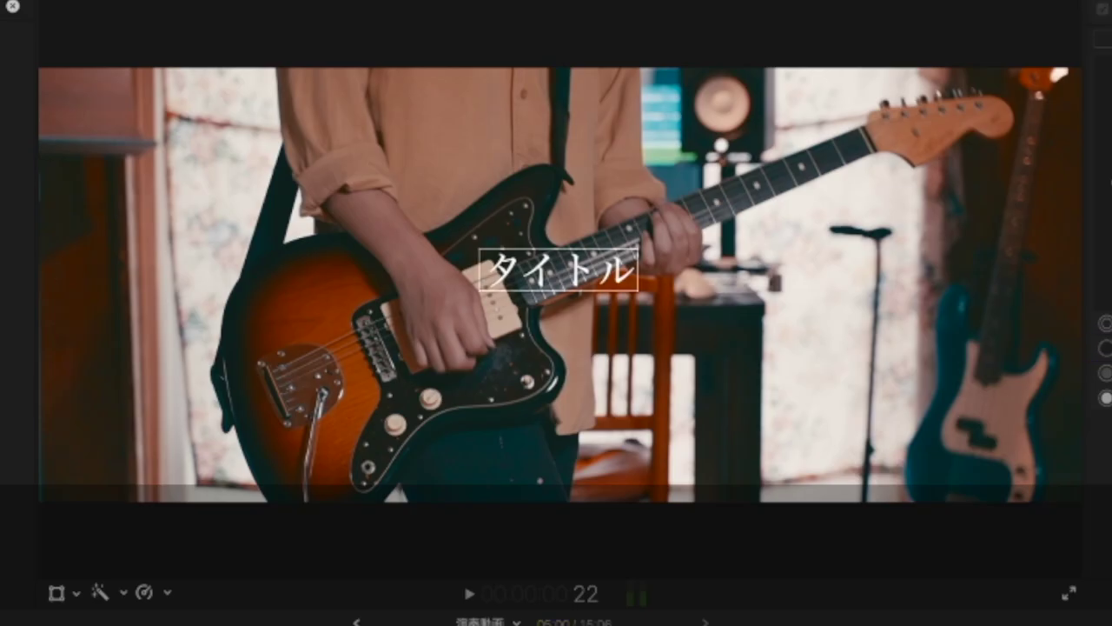
Set the title to 弾いてみたの作り方 in ヒラギノ明朝 W6, size 40 with 69.18% letter spacing, and center it in the frame
{"action": "left_click_drag", "start_coordinate": [559, 269], "coordinate": [560, 285]}
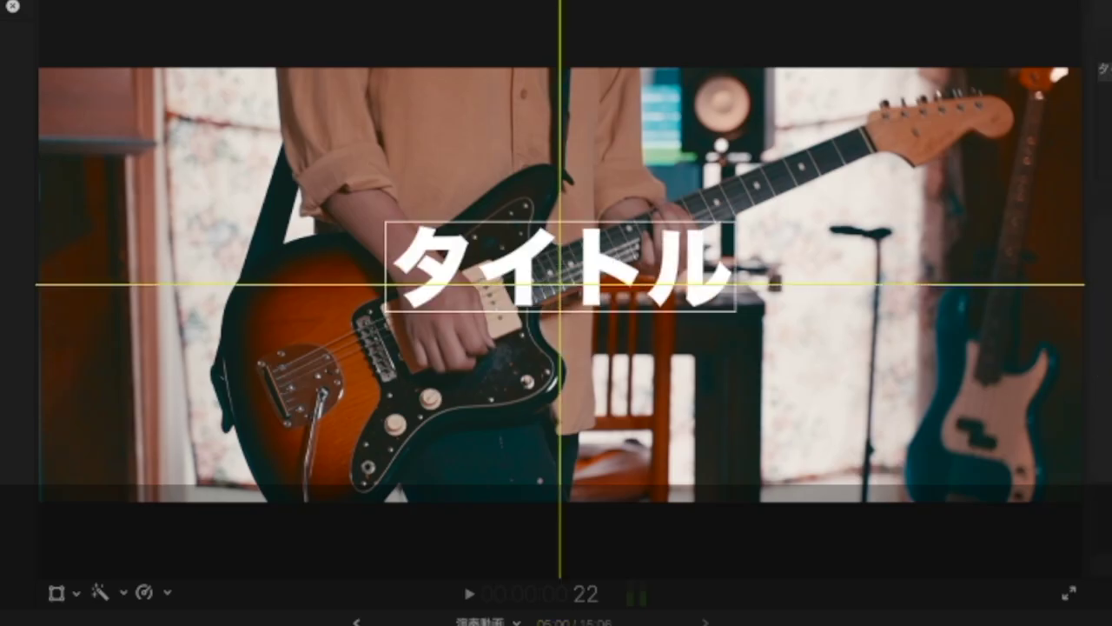
{"action": "left_click_drag", "start_coordinate": [560, 266], "coordinate": [560, 285]}
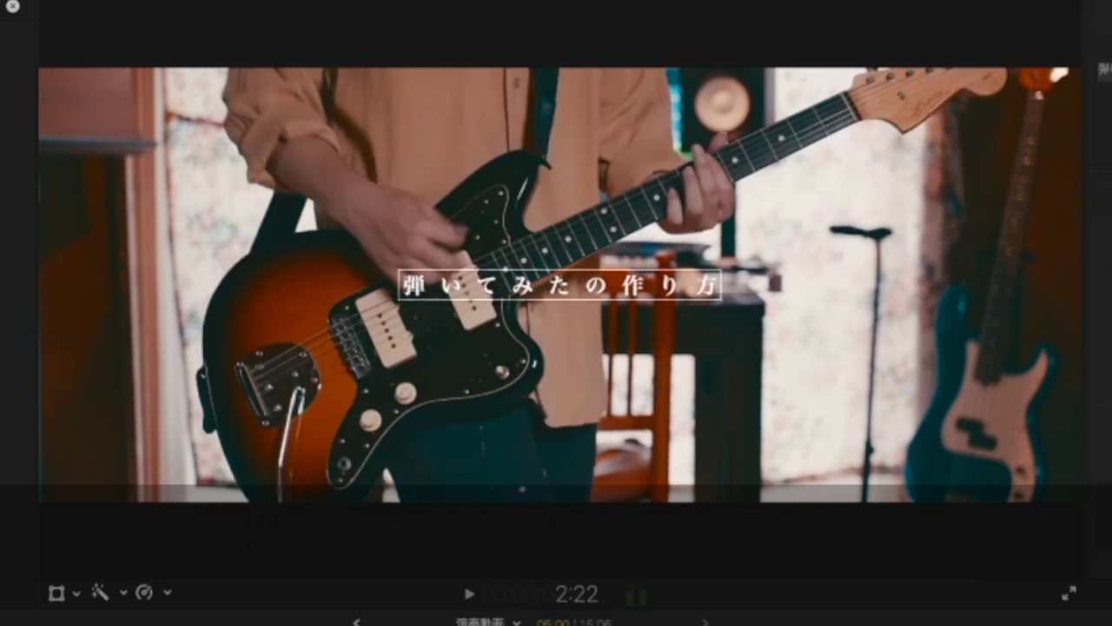
{"action": "mouse_move", "coordinate": [561, 285]}
{"action": "left_mouse_down"}
{"action": "mouse_move", "coordinate": [556, 536]}
{"action": "mouse_move", "coordinate": [855, 322]}
{"action": "mouse_move", "coordinate": [904, 300]}
{"action": "mouse_move", "coordinate": [904, 285]}
{"action": "mouse_move", "coordinate": [230, 285]}
{"action": "mouse_move", "coordinate": [559, 285]}
{"action": "left_mouse_up"}
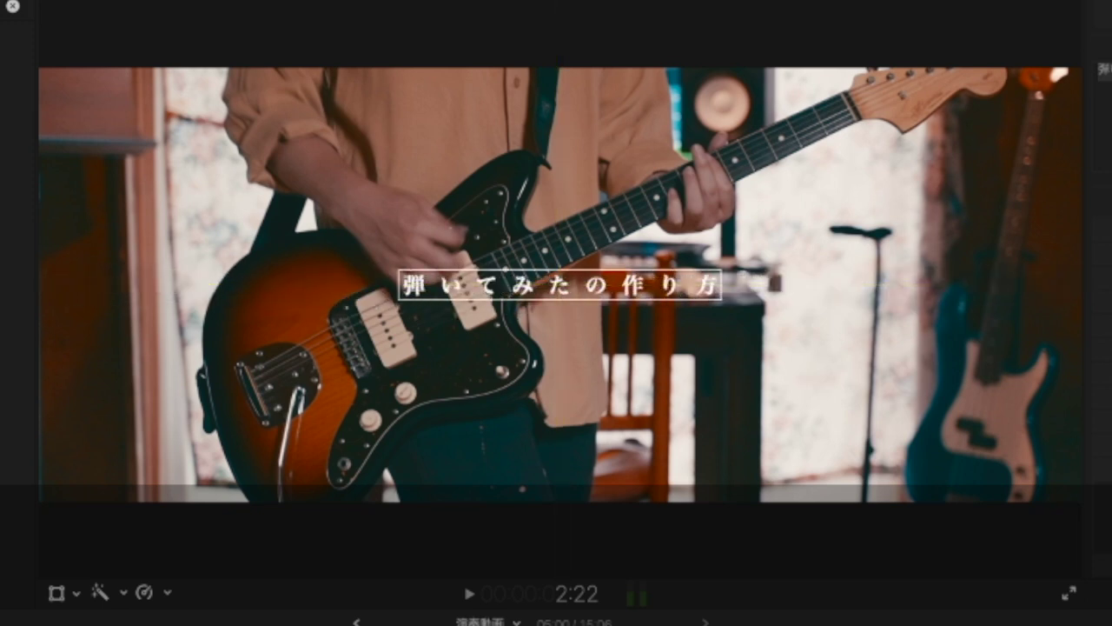
{"action": "key", "text": "Escape"}
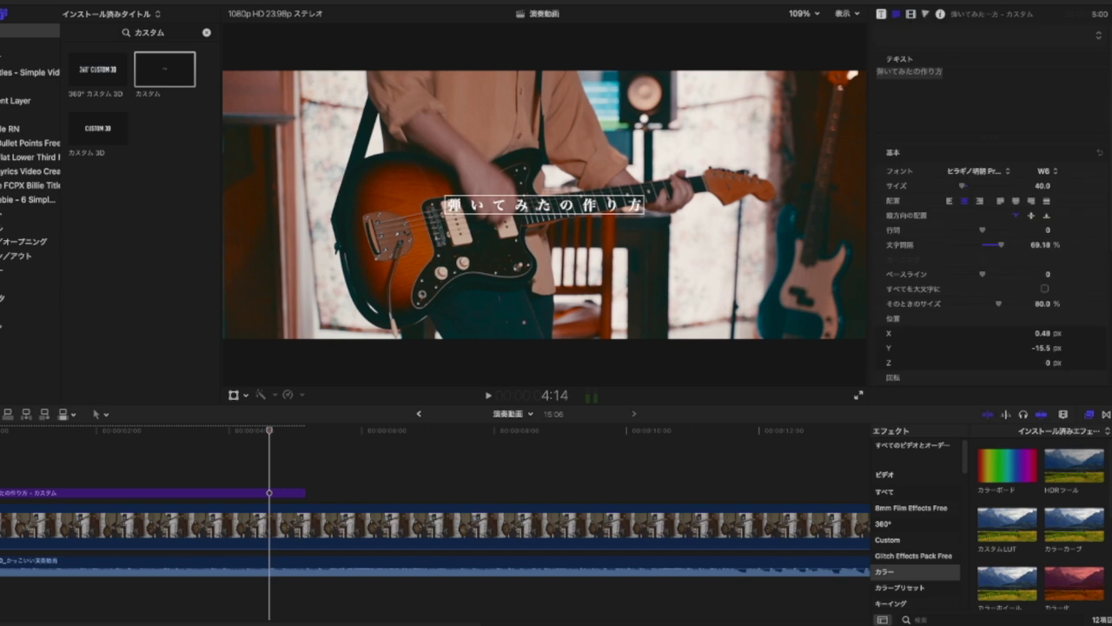